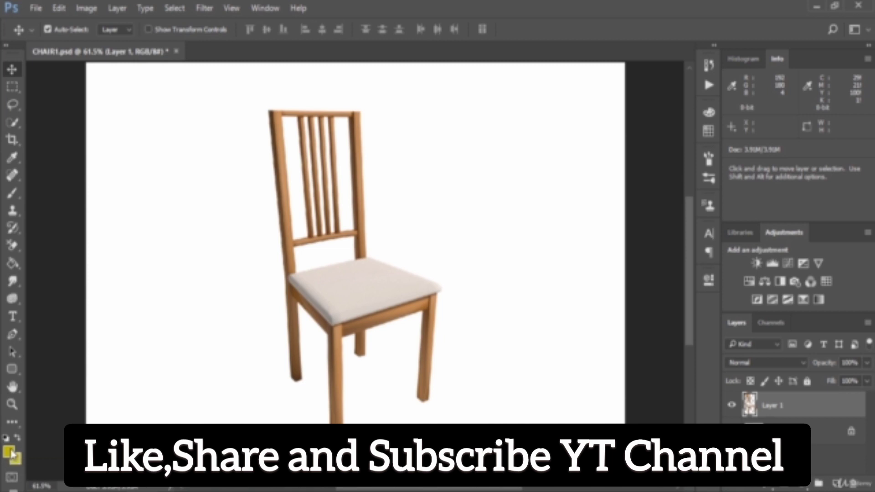
Set the foreground colour to black.
left_click(11, 453)
mouse_move(495, 271)
left_mouse_down()
mouse_move(449, 254)
mouse_move(437, 272)
mouse_move(431, 342)
left_mouse_up()
left_click(719, 165)
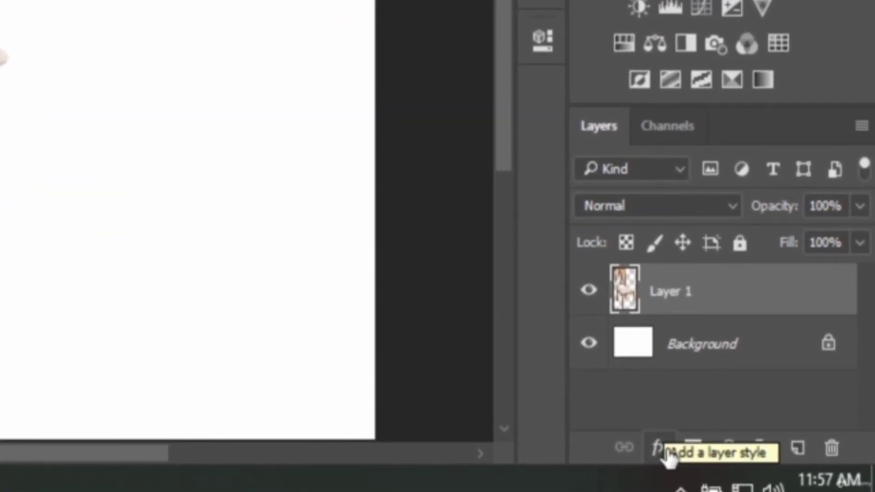
Add a Drop Shadow to Layer 1 and pick 000000 as its shadow colour.
left_click(657, 449)
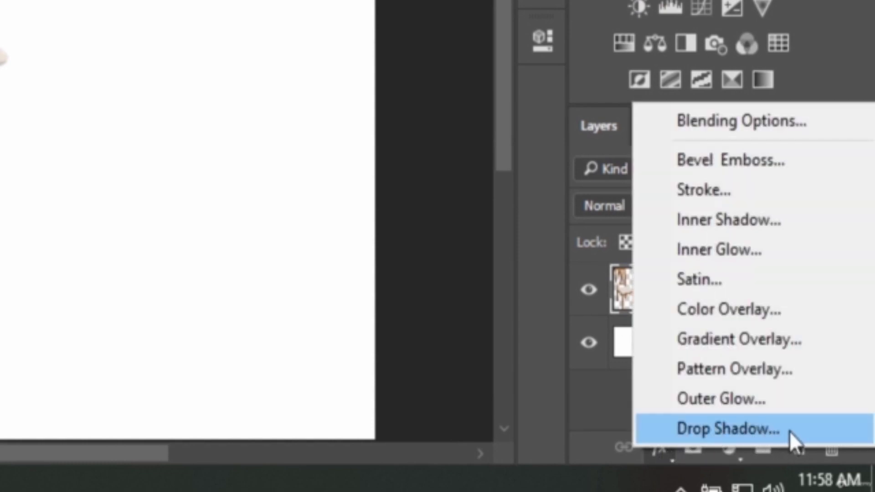
key("Escape")
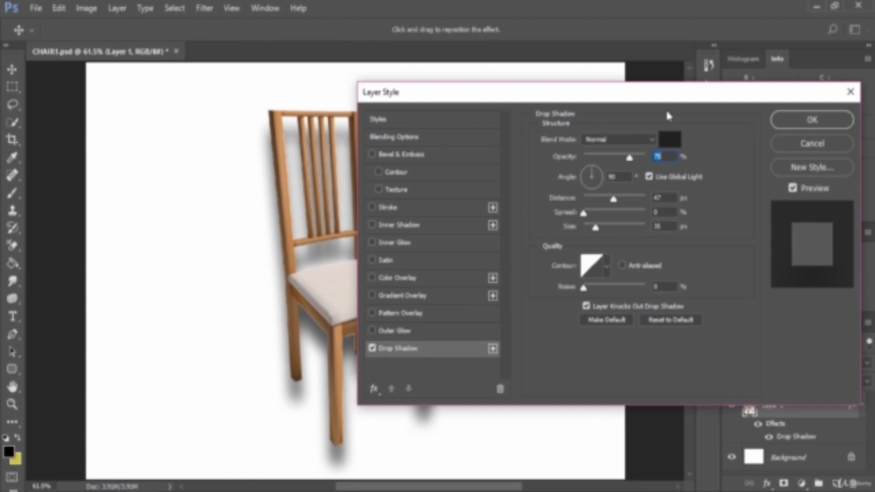
left_click(669, 140)
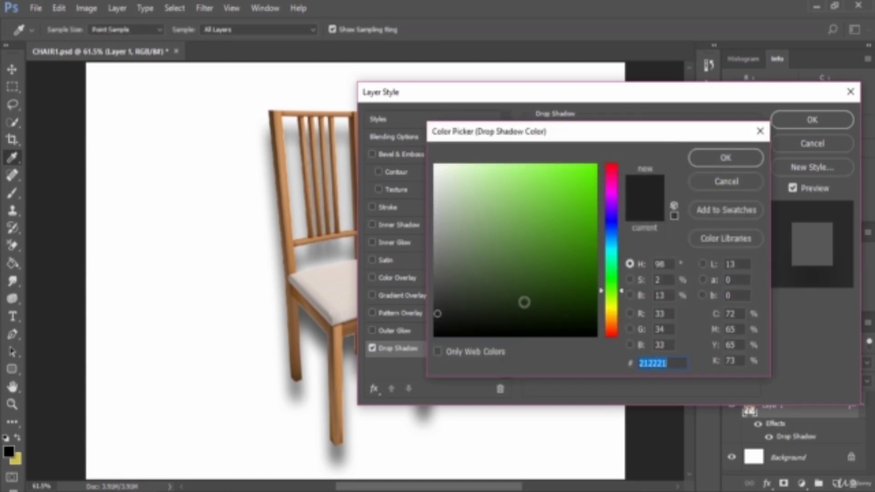
left_click(432, 337)
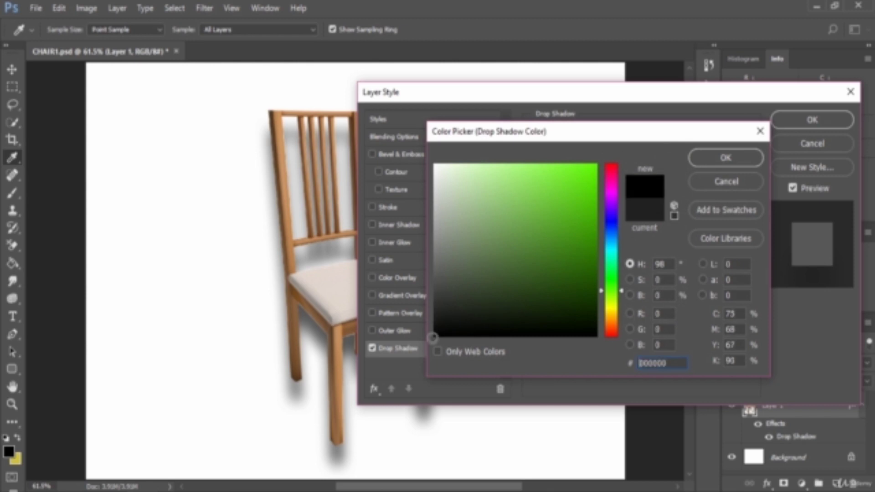
Confirm the black shadow colour and set Distance 13 px, Spread 25%, Size 5 px.
left_click(726, 157)
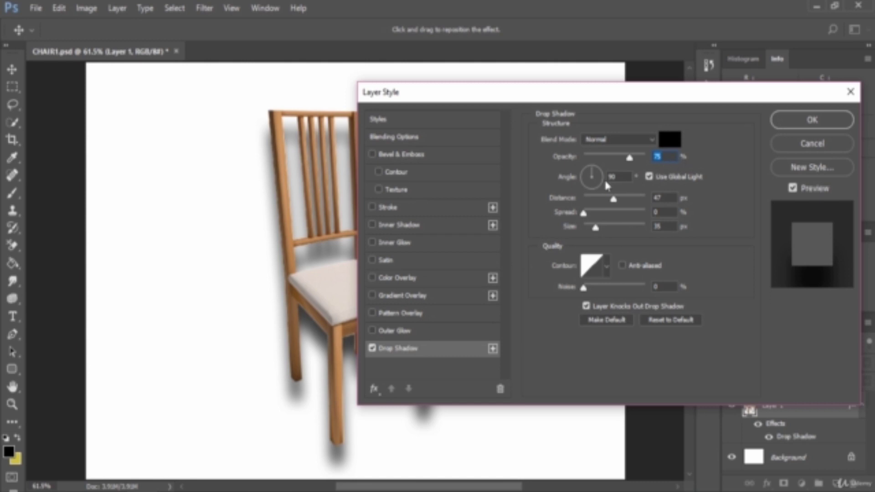
left_click(626, 175)
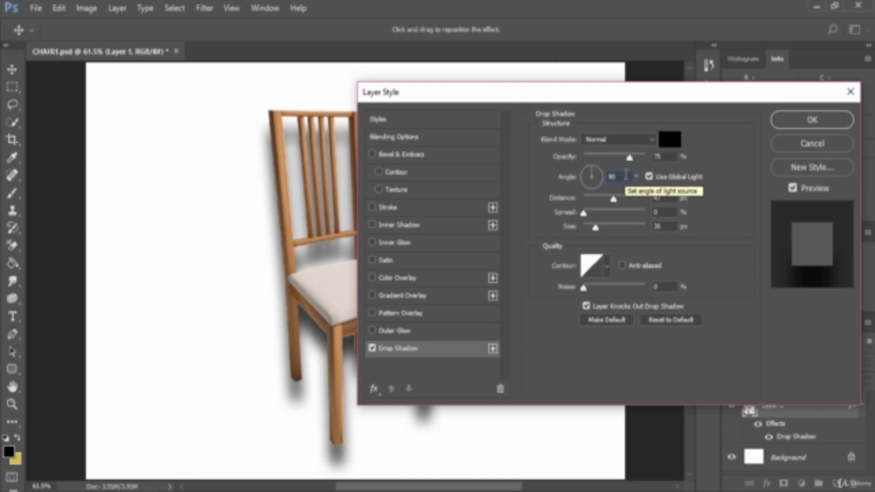
key("Tab")
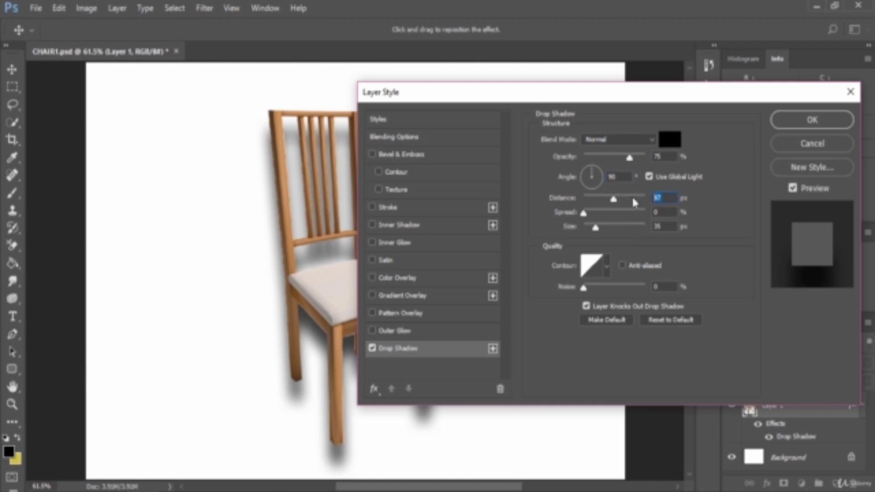
type("15")
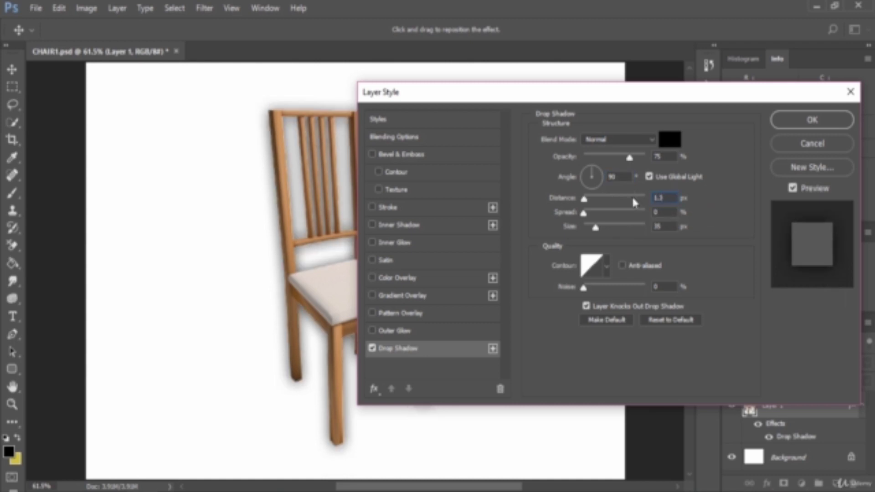
key("BackSpace")
type("3")
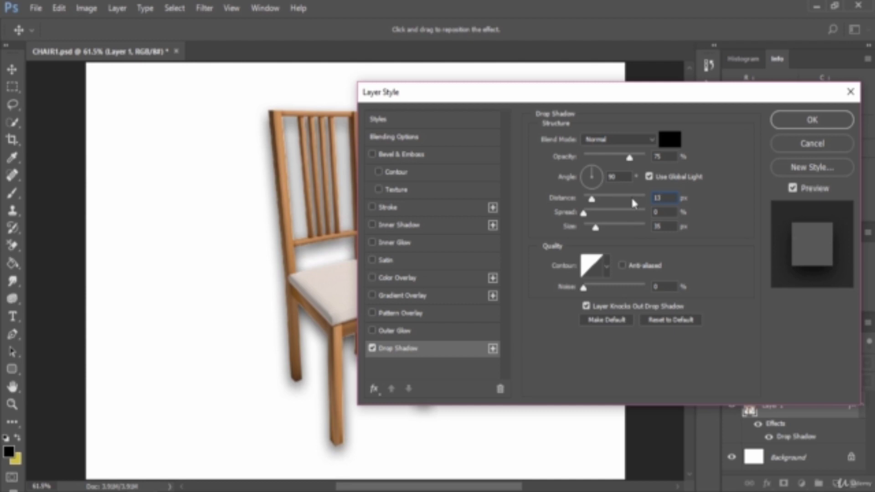
key("Tab")
type("25")
key("Tab")
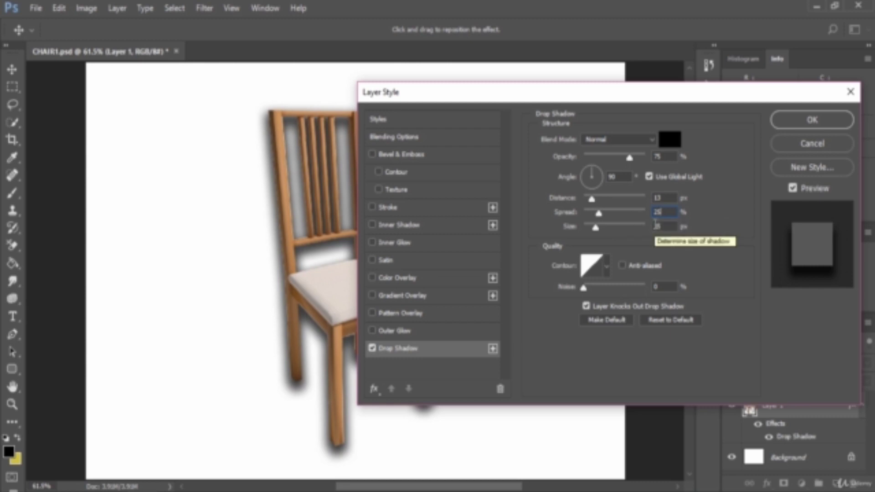
type("1")
key("BackSpace")
type("5")
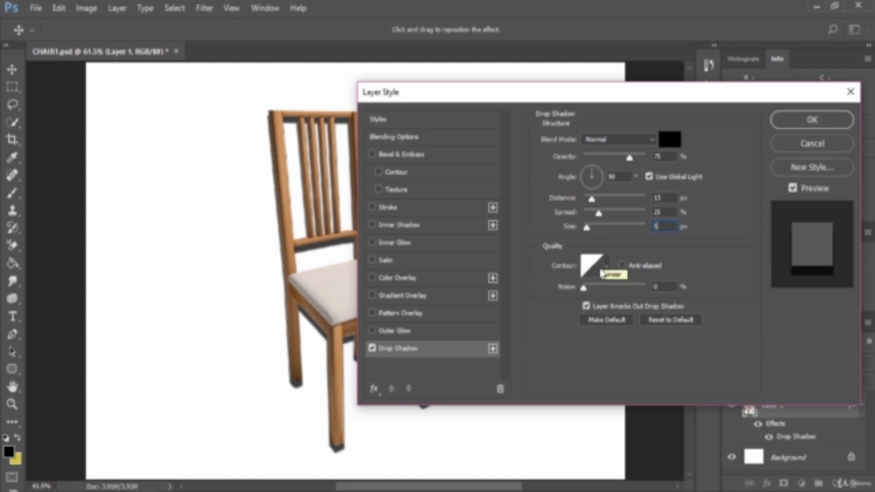
Apply the drop shadow, then split it into its own layer with Layer Style > Create Layer.
left_click(809, 128)
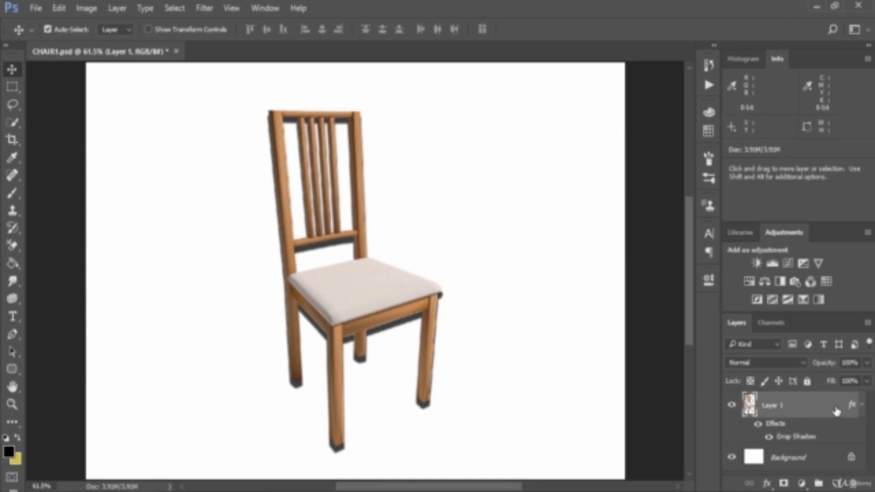
left_click(125, 7)
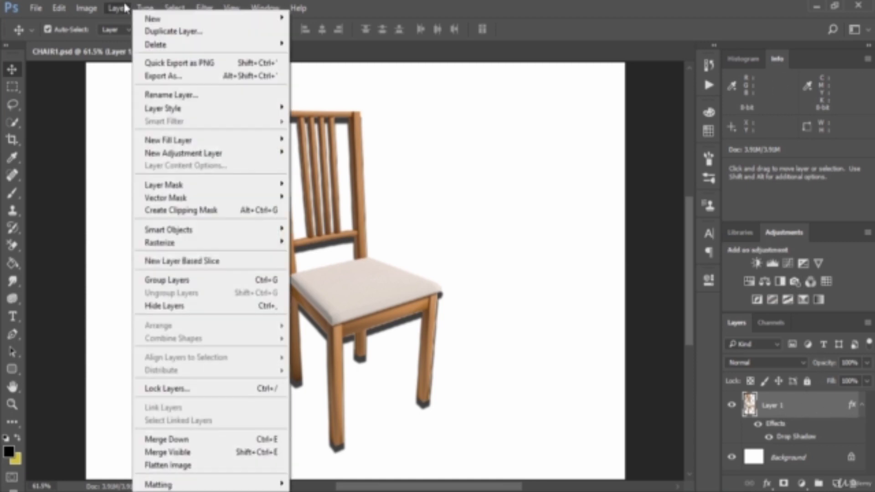
left_click(125, 8)
left_click(127, 14)
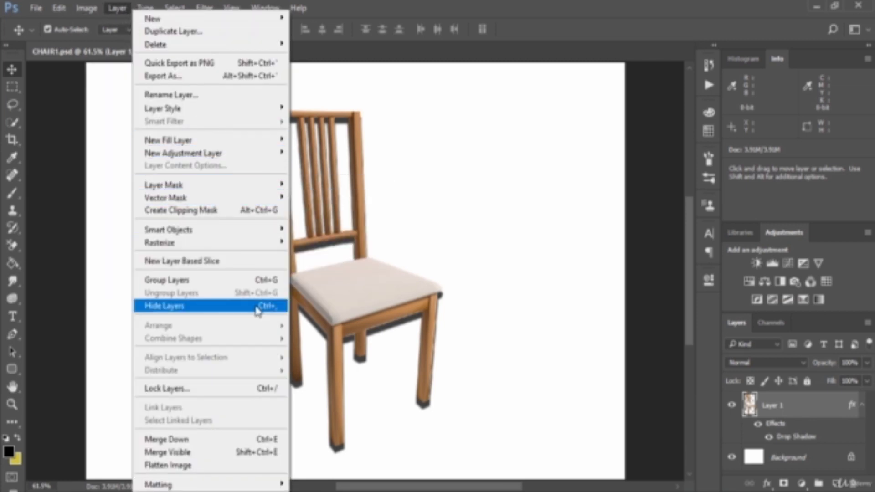
mouse_move(238, 109)
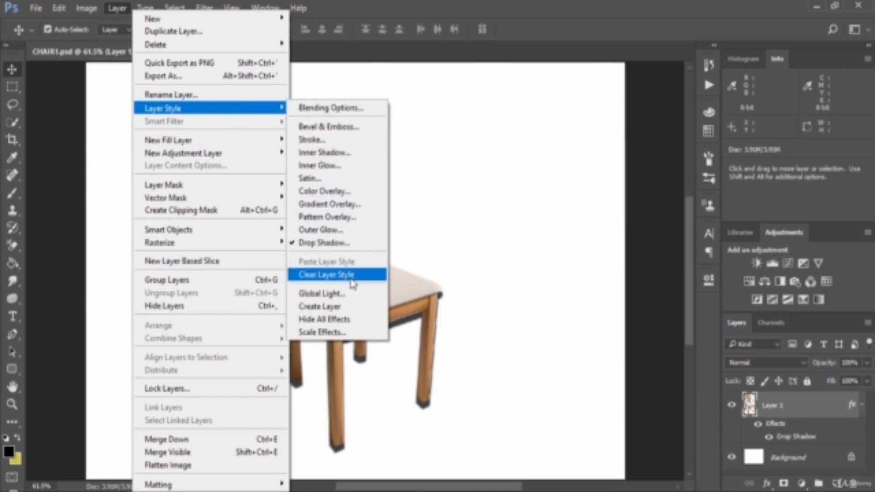
left_click(348, 306)
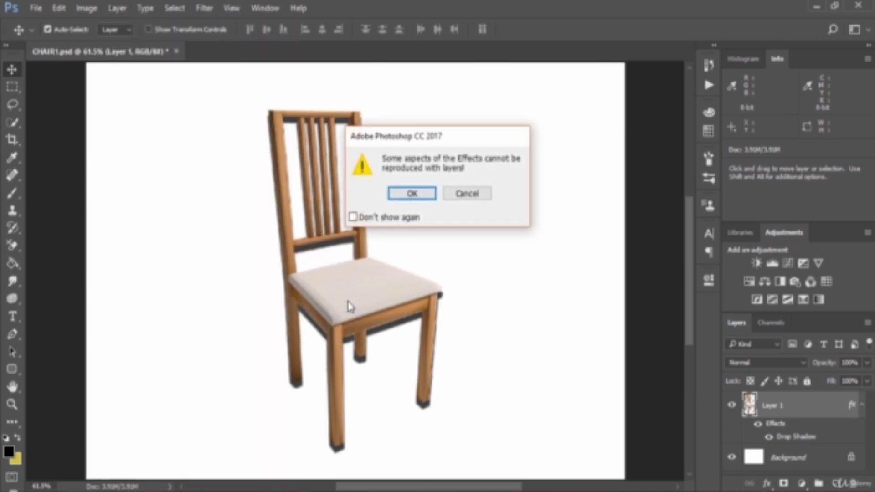
left_click(411, 193)
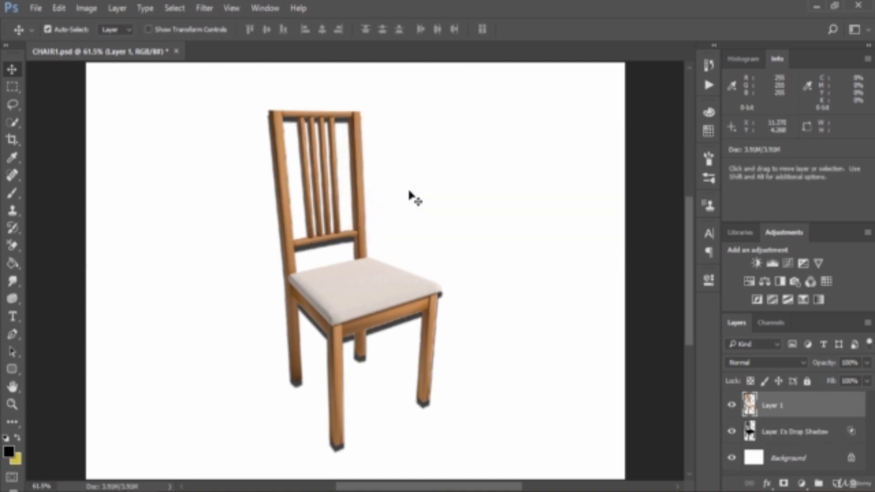
left_click(798, 438)
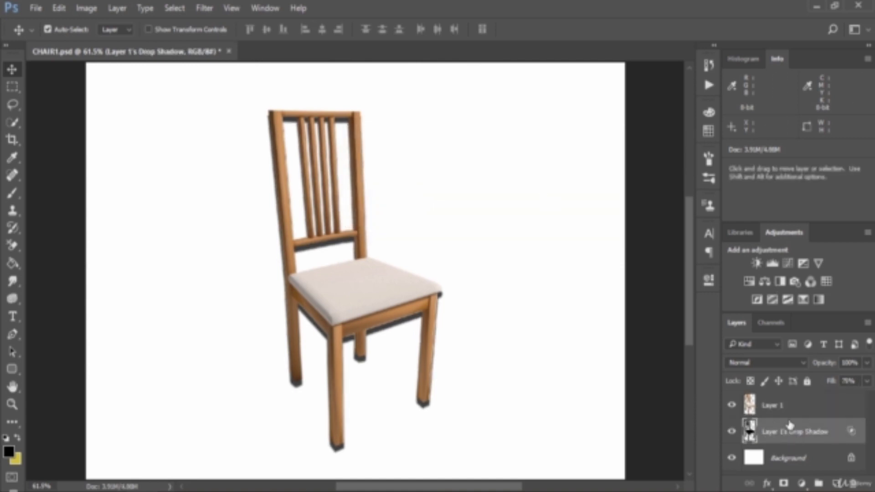
left_click(731, 405)
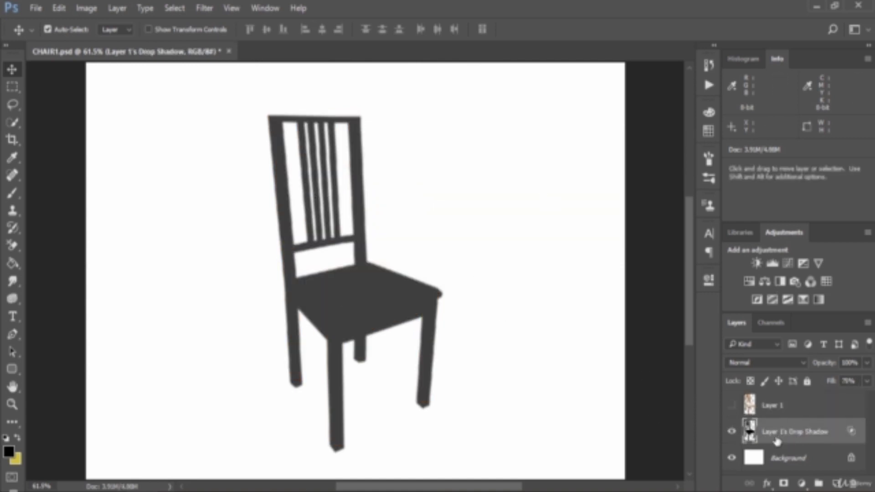
left_click(731, 405)
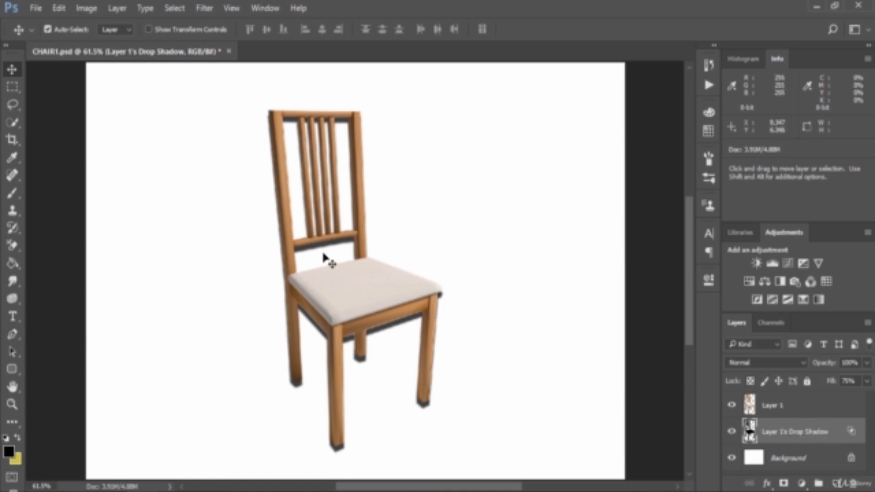
Start a free transform on the shadow layer and switch it to Distort mode.
key("ctrl")
key("ctrl+t")
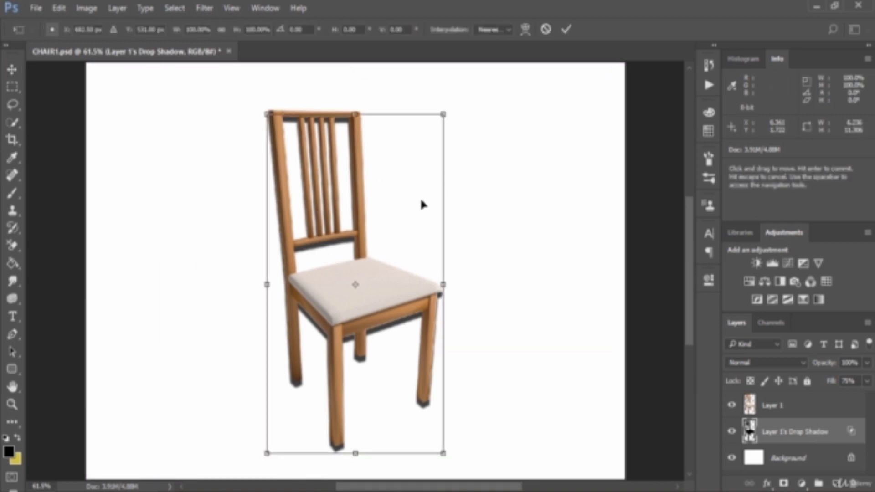
right_click(401, 194)
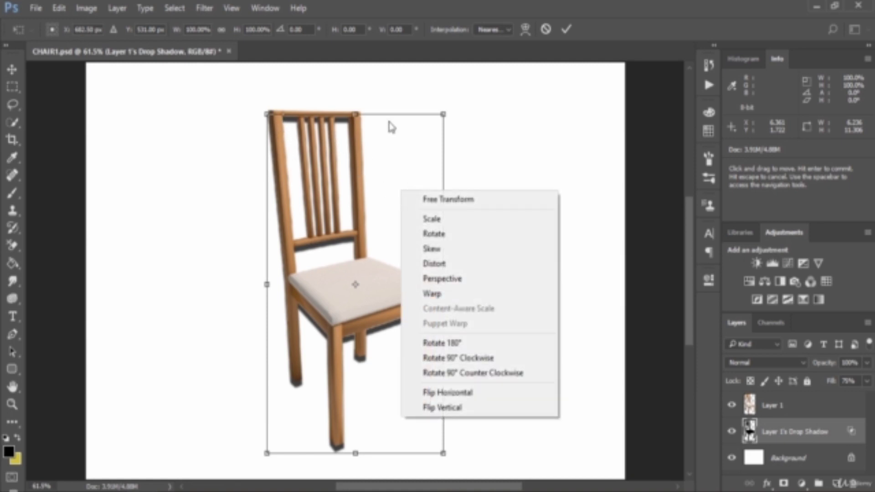
left_click(477, 268)
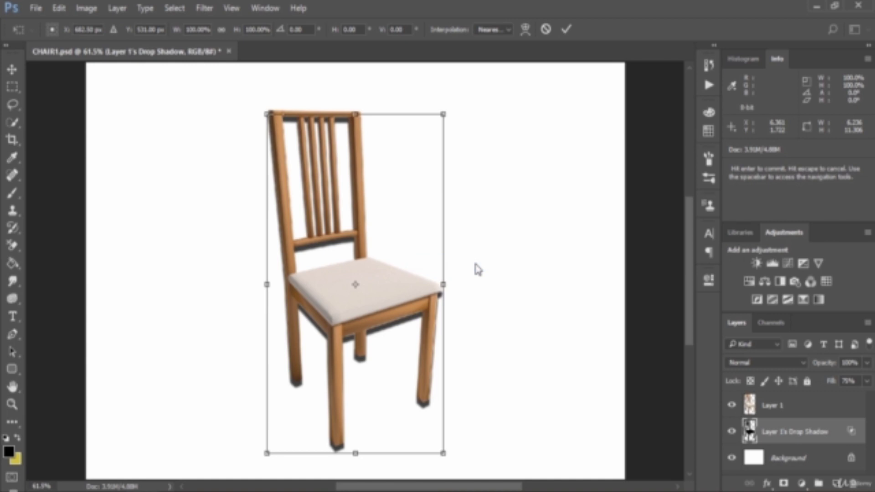
left_click(86, 8)
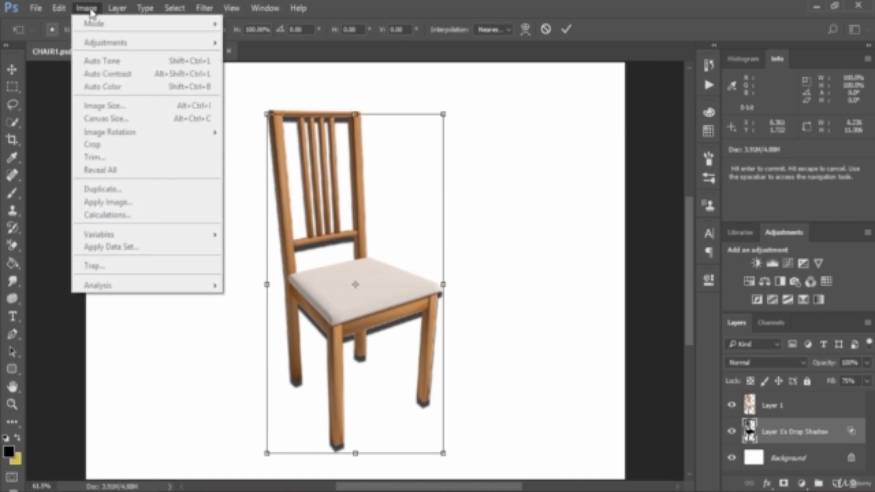
left_click(63, 8)
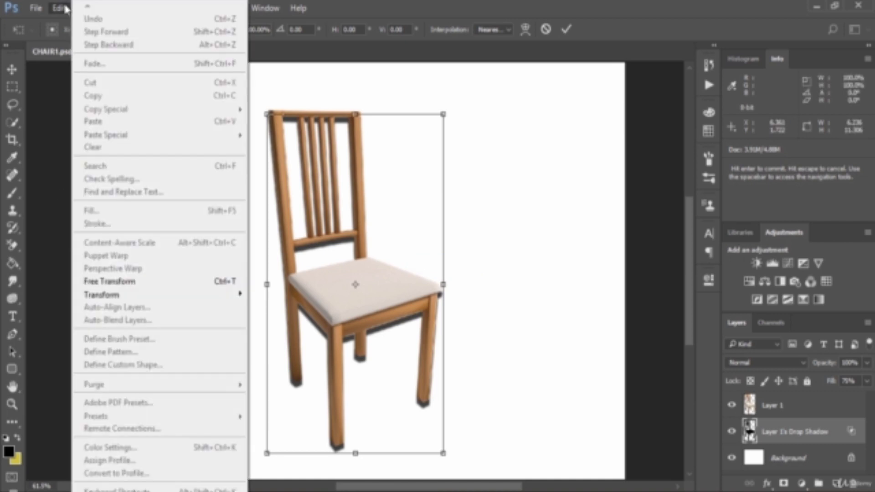
mouse_move(223, 296)
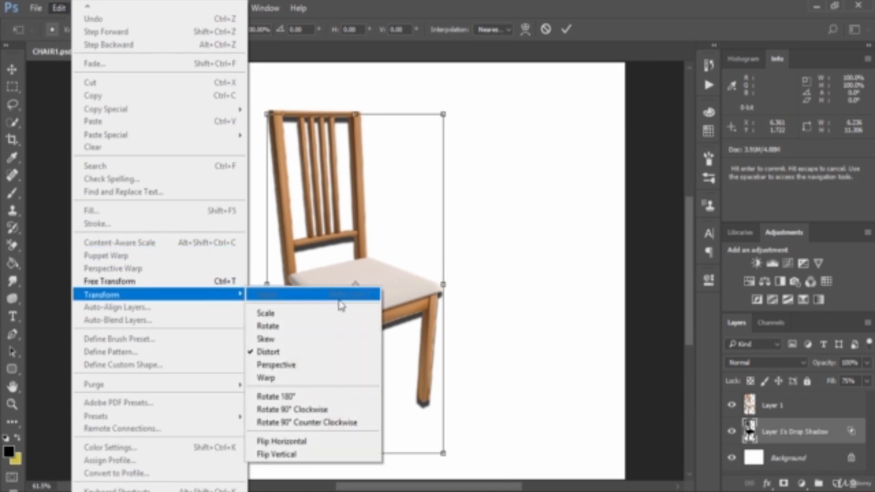
left_click(310, 351)
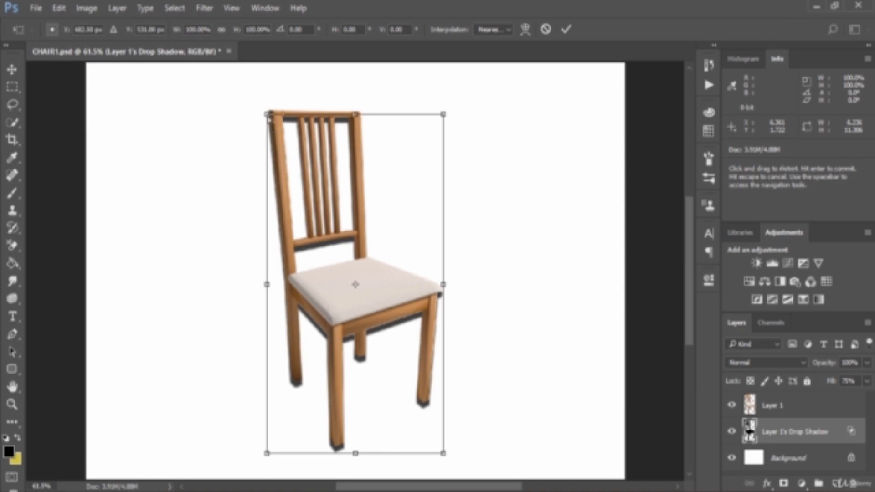
Drag the shadow's top corners up and left into a slanted cast shadow and commit it.
left_click_drag(268, 115, 187, 122)
left_click_drag(228, 292, 264, 254)
key("Return")
key("ctrl+t")
right_click(265, 165)
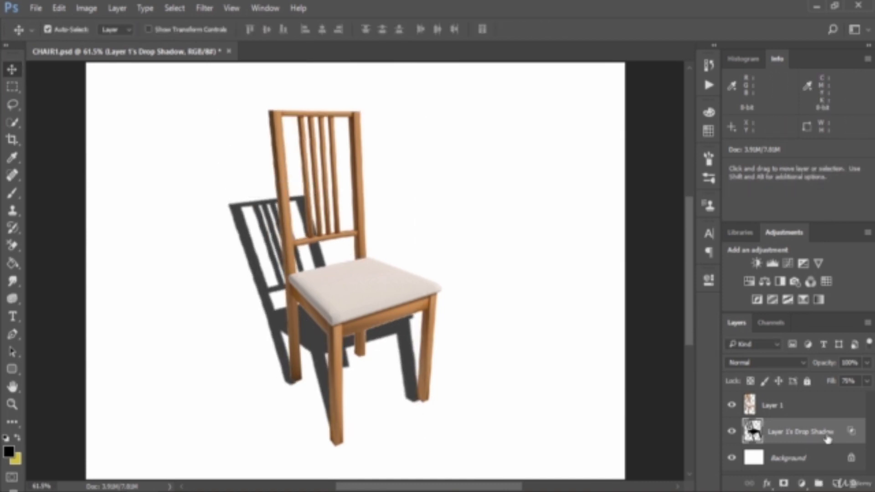
left_click(867, 381)
Drag the shadow layer's Fill slider up to 100%.
left_click_drag(851, 398, 866, 397)
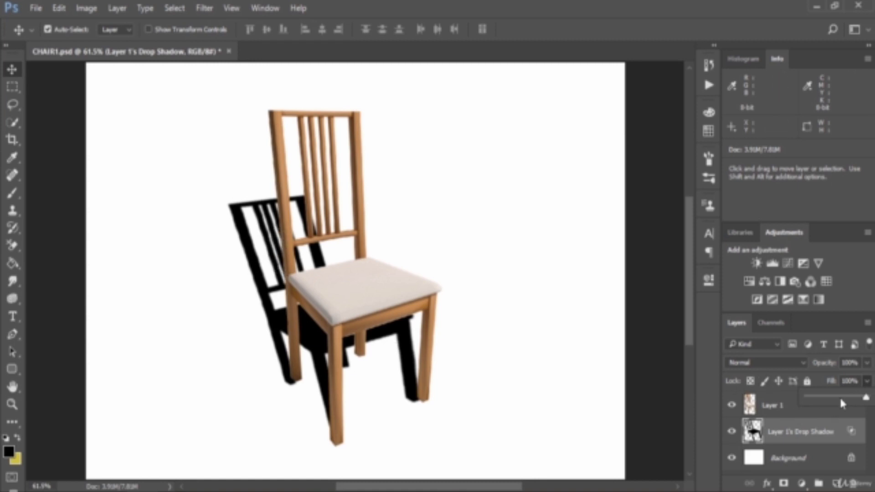
left_click_drag(841, 400, 865, 399)
Create a new alpha channel, Alpha 1, from the Channels panel menu.
left_click(265, 8)
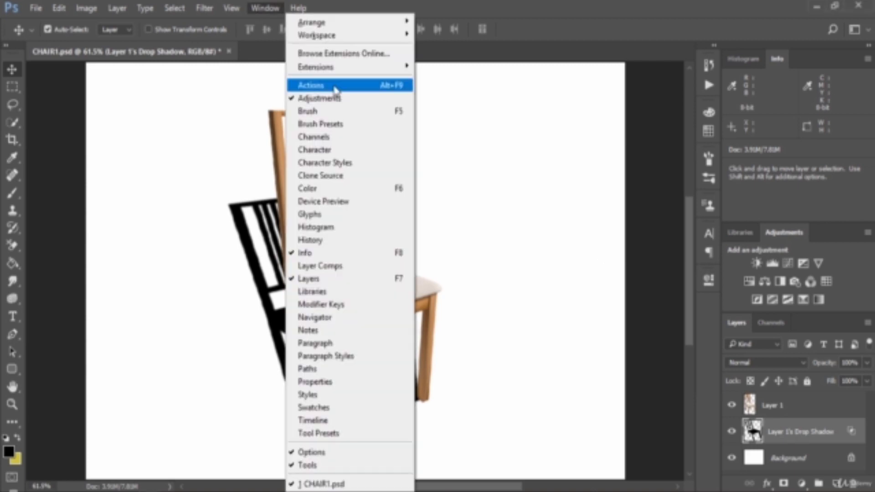
left_click(779, 323)
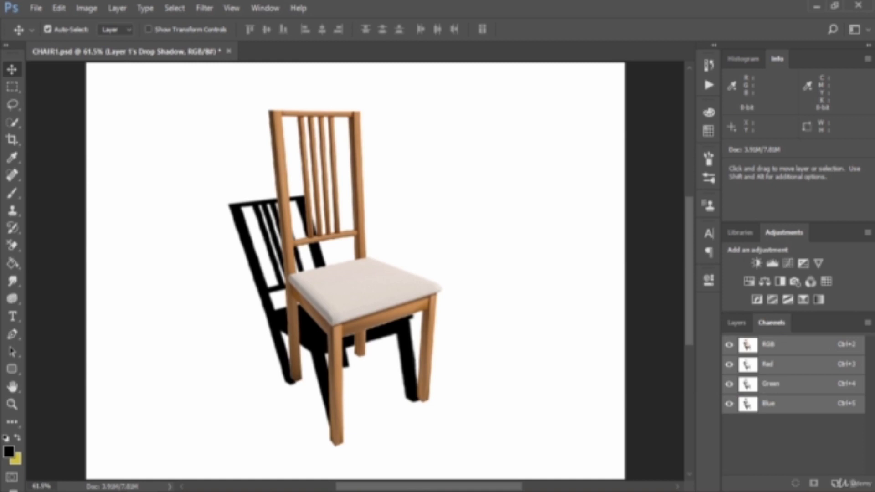
left_click(867, 323)
left_click(823, 153)
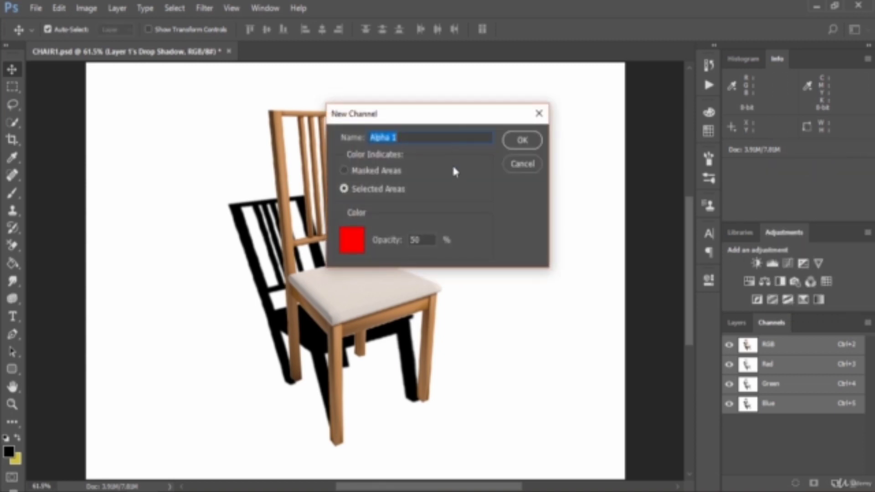
key("alt+m")
left_click(522, 140)
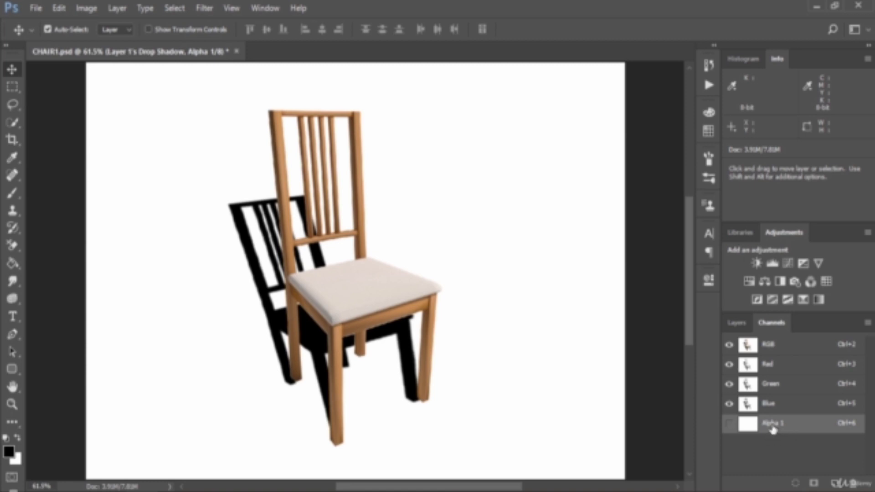
Show Alpha 1 and draw a reversed radial gradient from the front chair leg to the upper left.
left_click(730, 425)
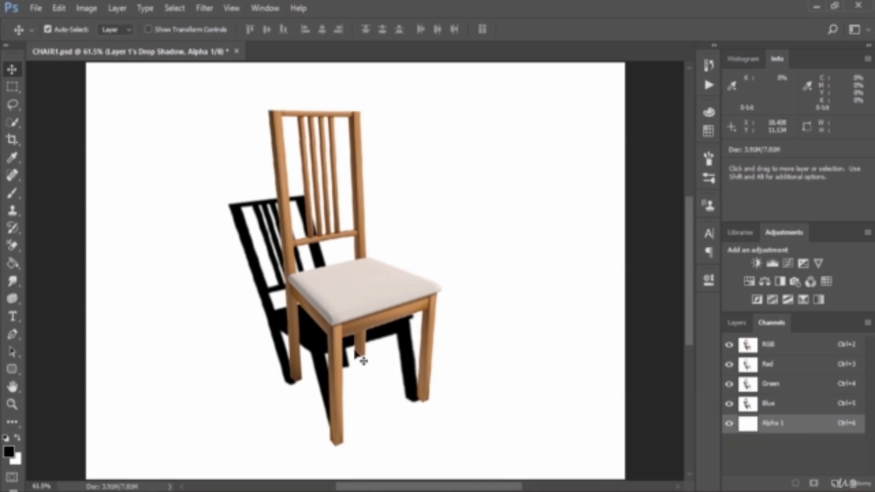
right_click(17, 265)
left_click(54, 256)
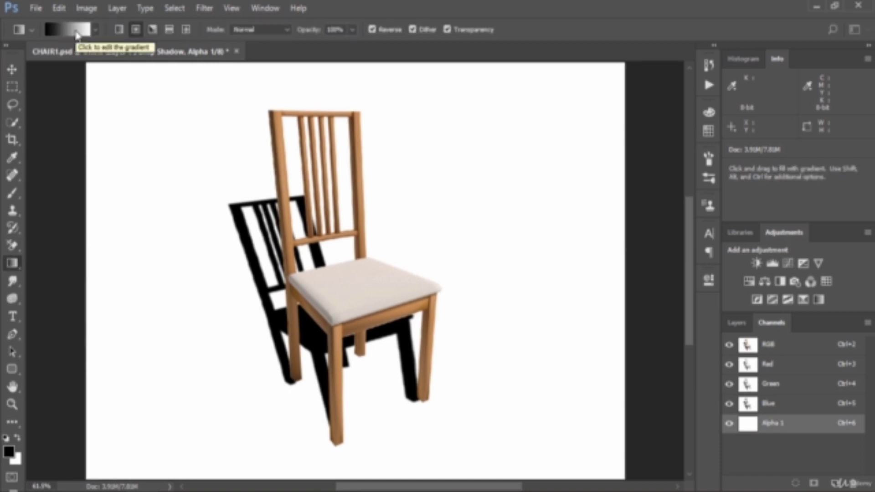
left_click(76, 32)
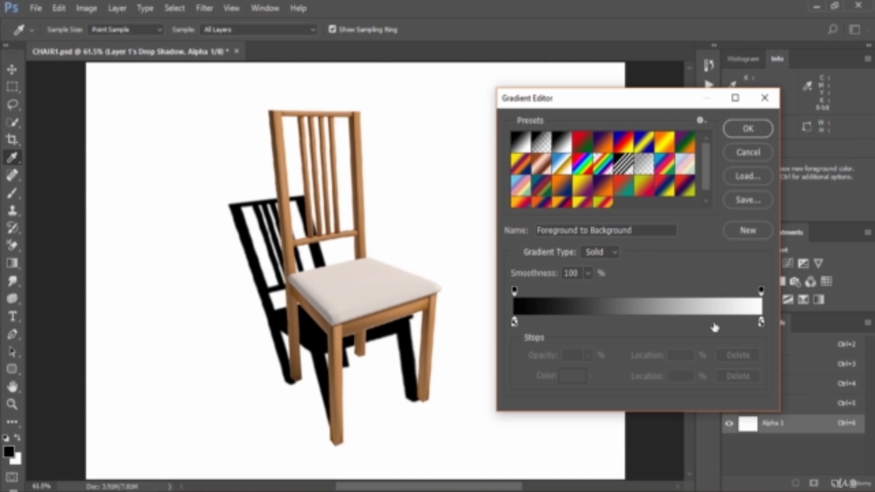
left_click(747, 128)
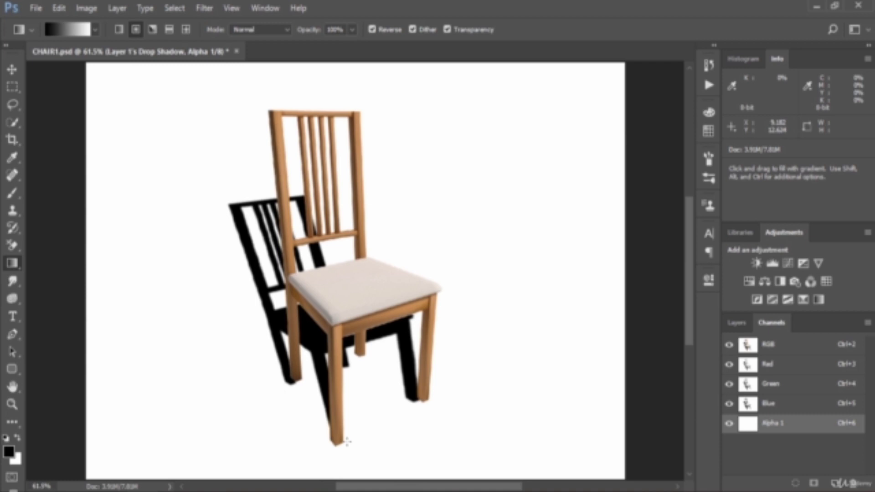
left_click_drag(346, 441, 143, 67)
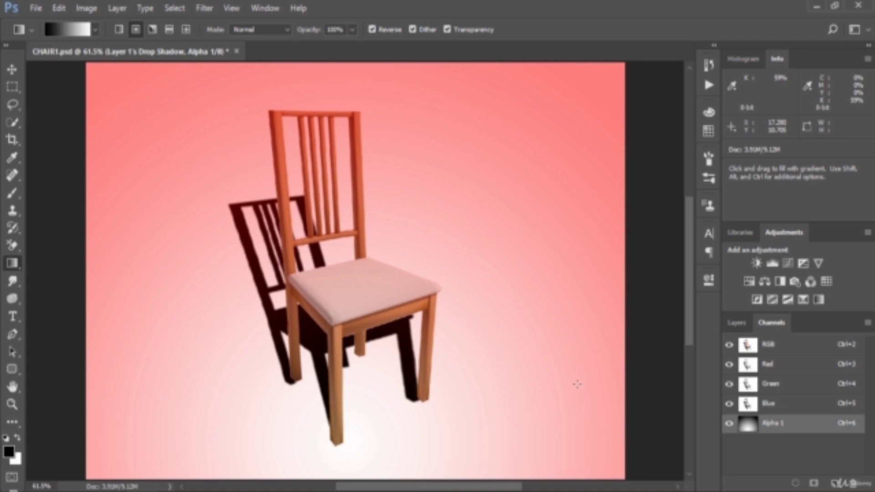
Hide Alpha 1, reselect the RGB composite channel and return to the Layers panel.
left_click(730, 424)
left_click(730, 428)
left_click(730, 428)
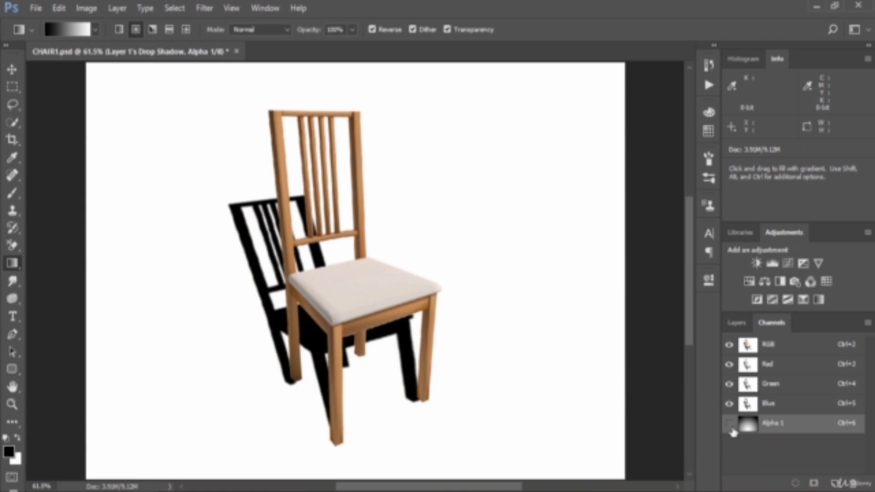
left_click(800, 350)
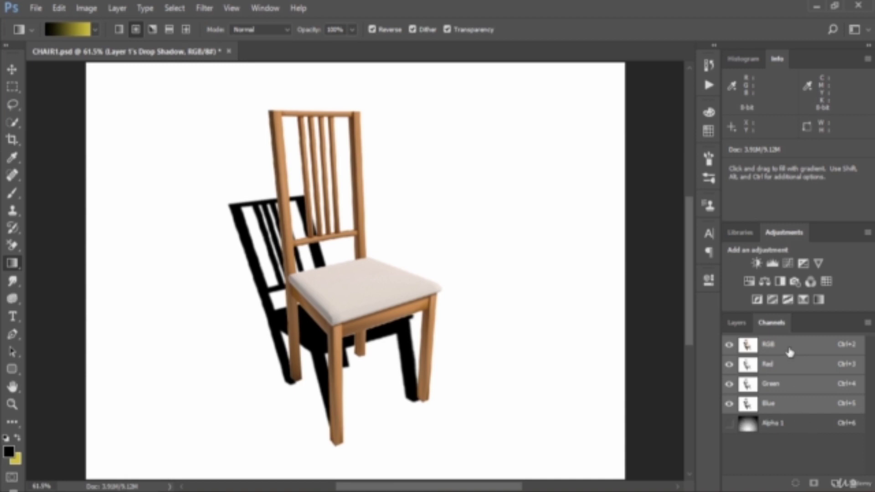
left_click(736, 325)
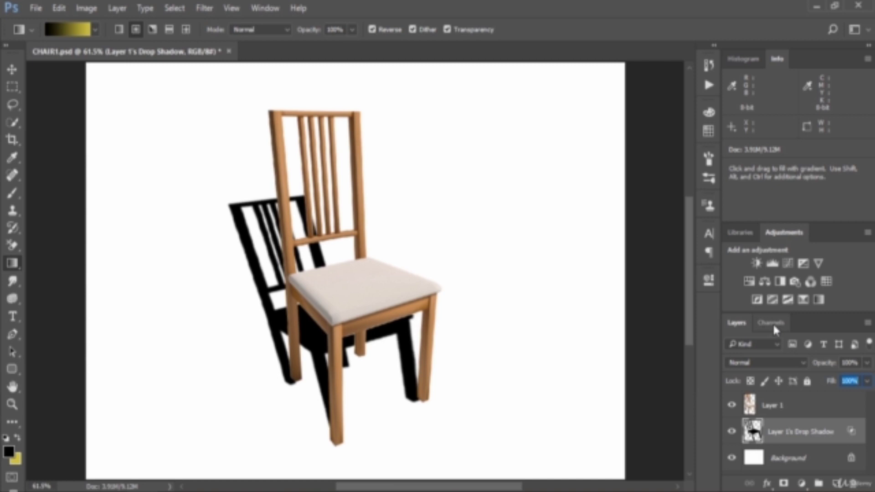
Apply Lens Blur to the shadow from inverted Alpha 1, focal distance 0, radius 55.
left_click(201, 10)
mouse_move(292, 165)
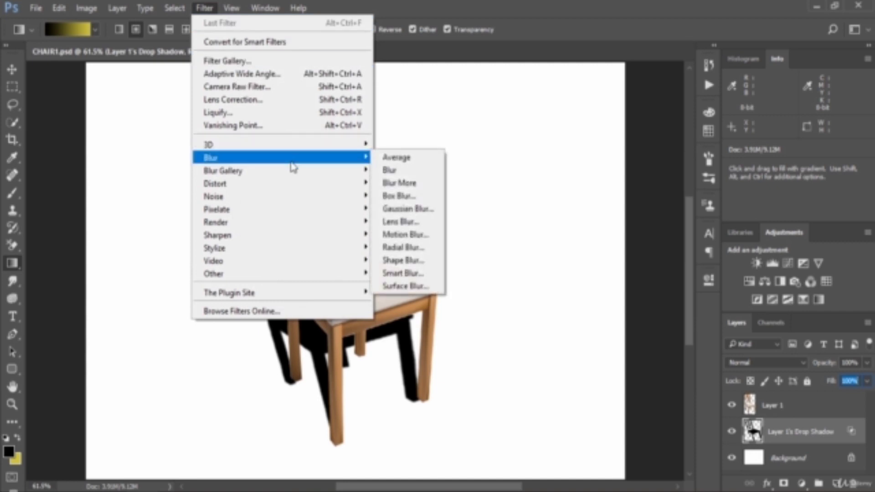
left_click(409, 222)
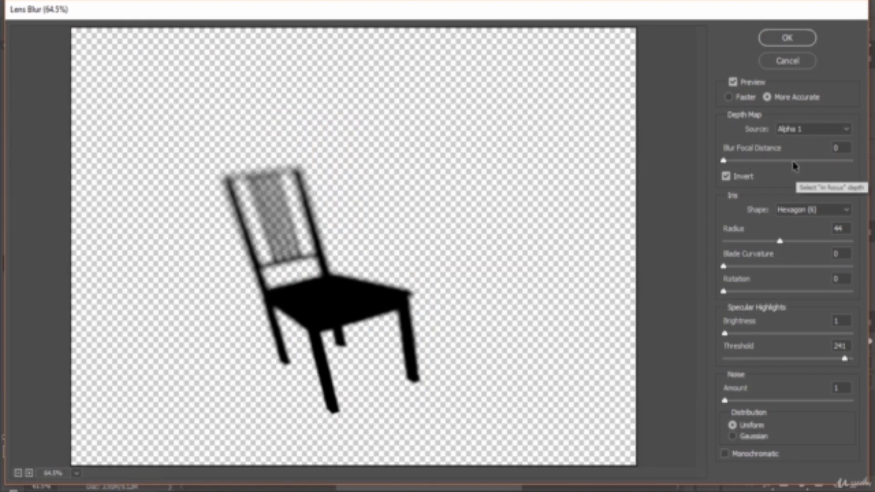
left_click(840, 148)
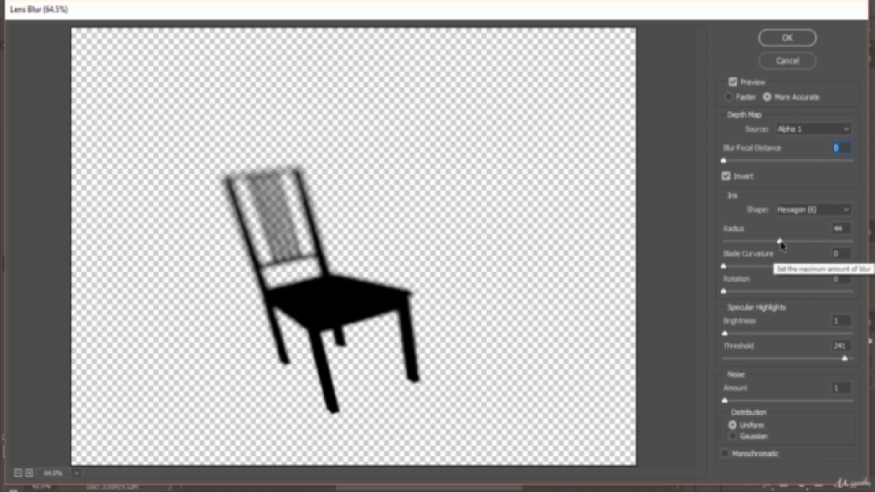
left_click_drag(780, 245, 809, 241)
scroll(853, 222, "up", 4)
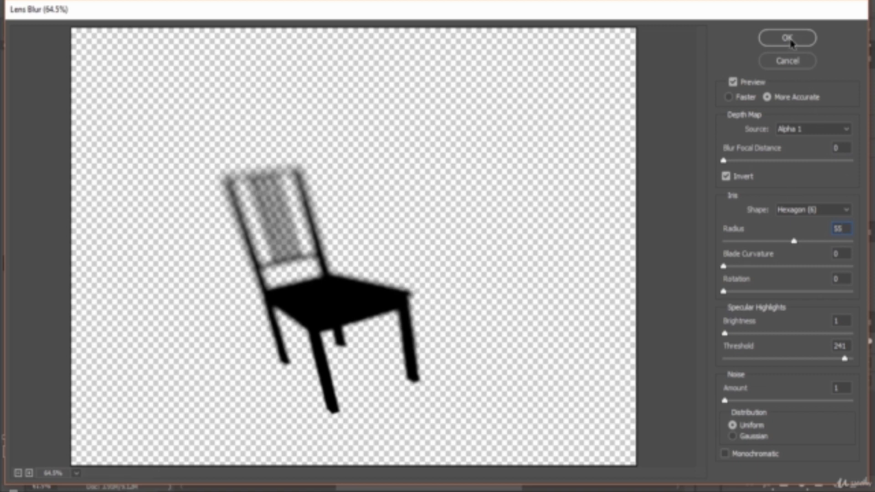
left_click(788, 38)
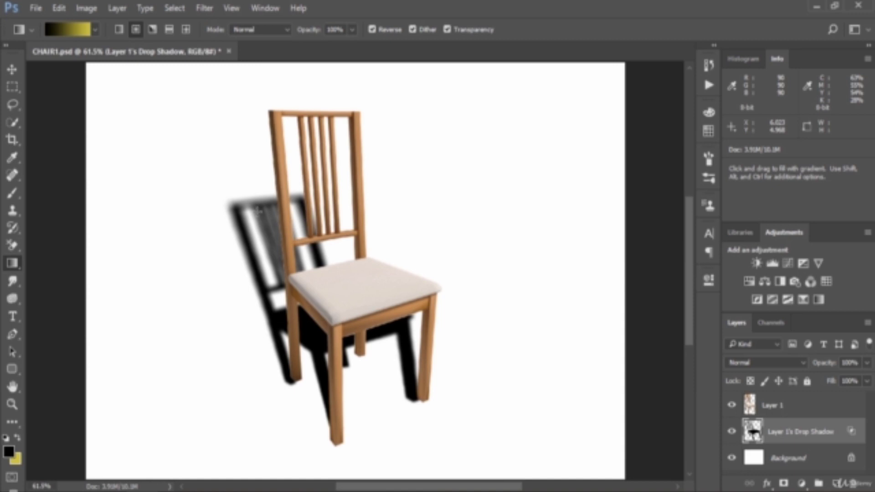
Load the Alpha 1 channel of CHAIR1.psd as a selection via Select > Load Selection.
left_click(175, 8)
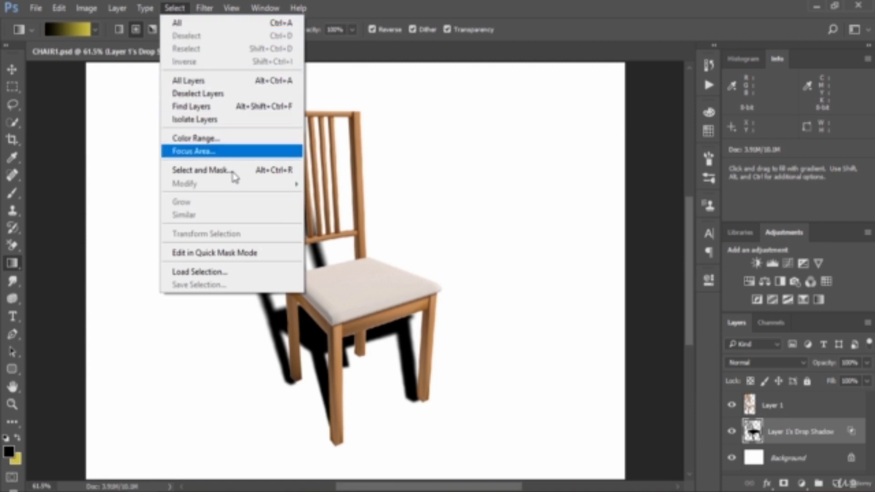
left_click(236, 273)
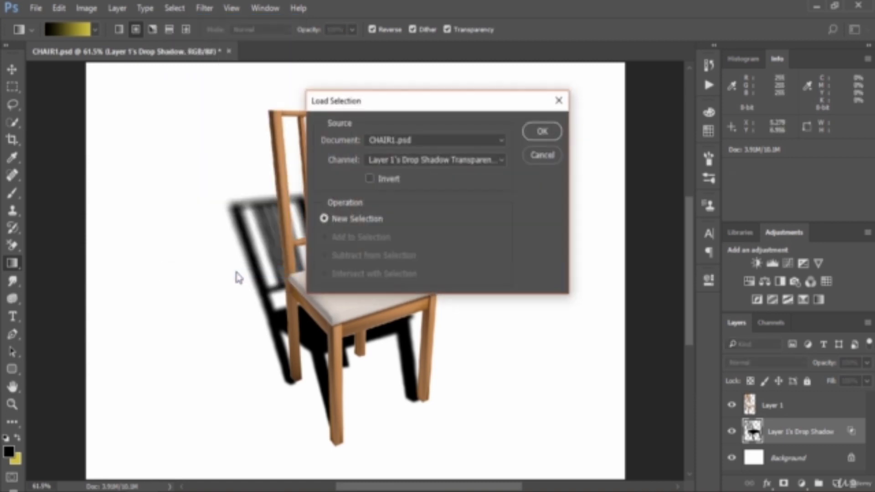
left_click(444, 141)
left_click(444, 142)
left_click(445, 162)
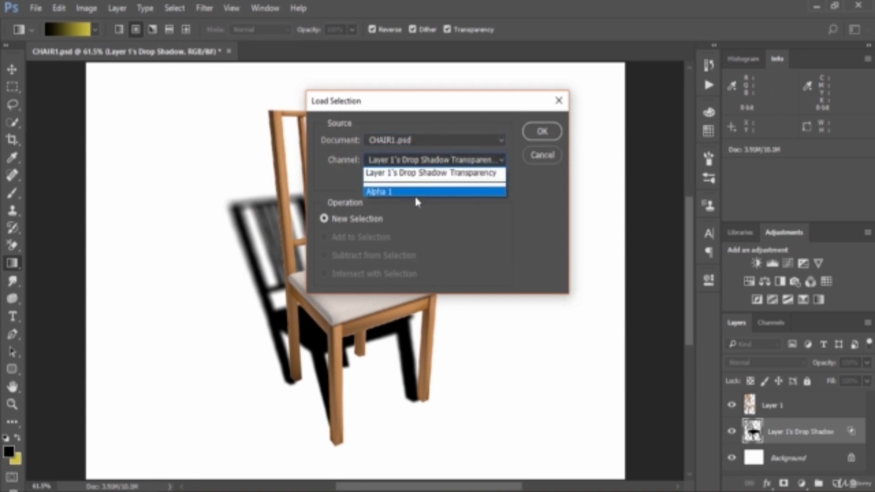
left_click(410, 193)
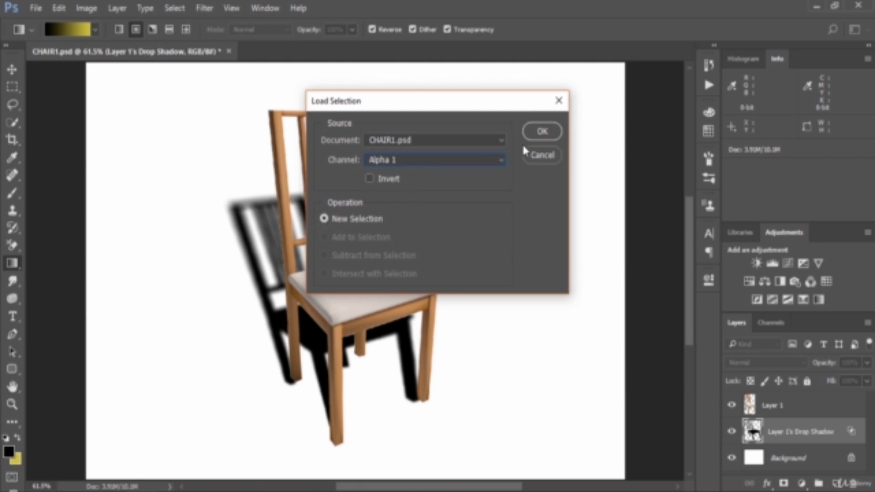
left_click(537, 131)
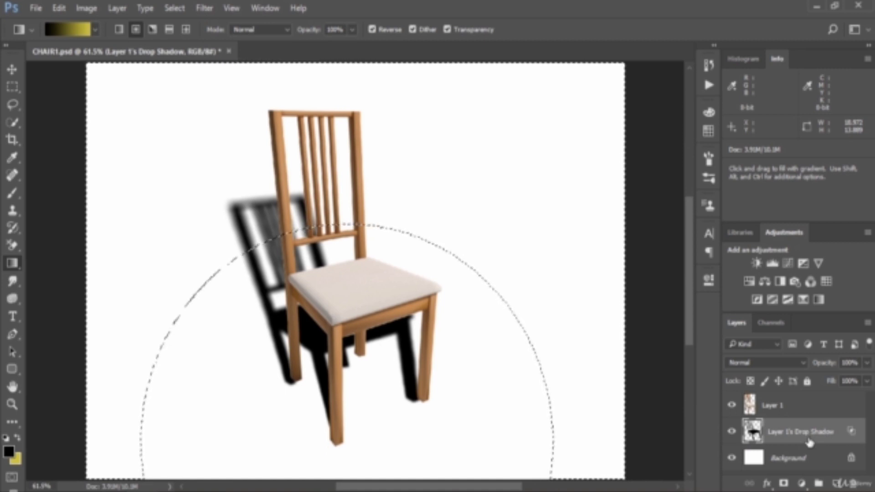
Mask the drop-shadow layer with the Alpha 1 selection so the shadow fades to light grey.
left_click(783, 483)
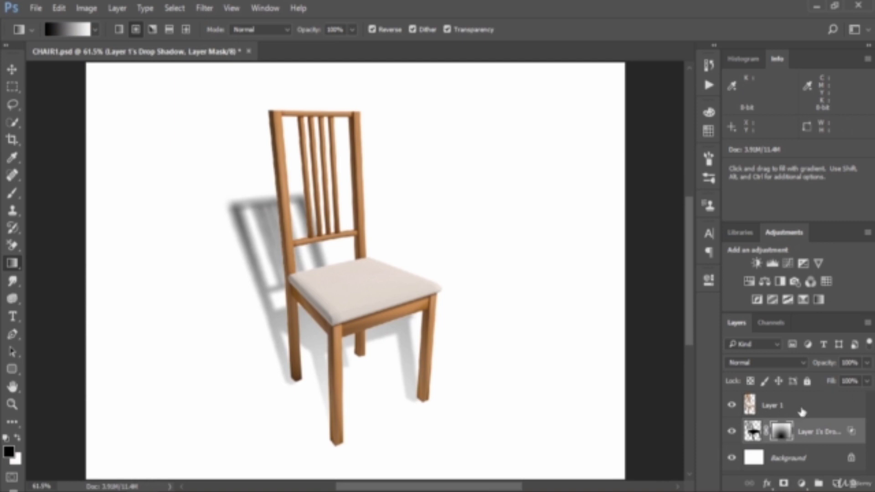